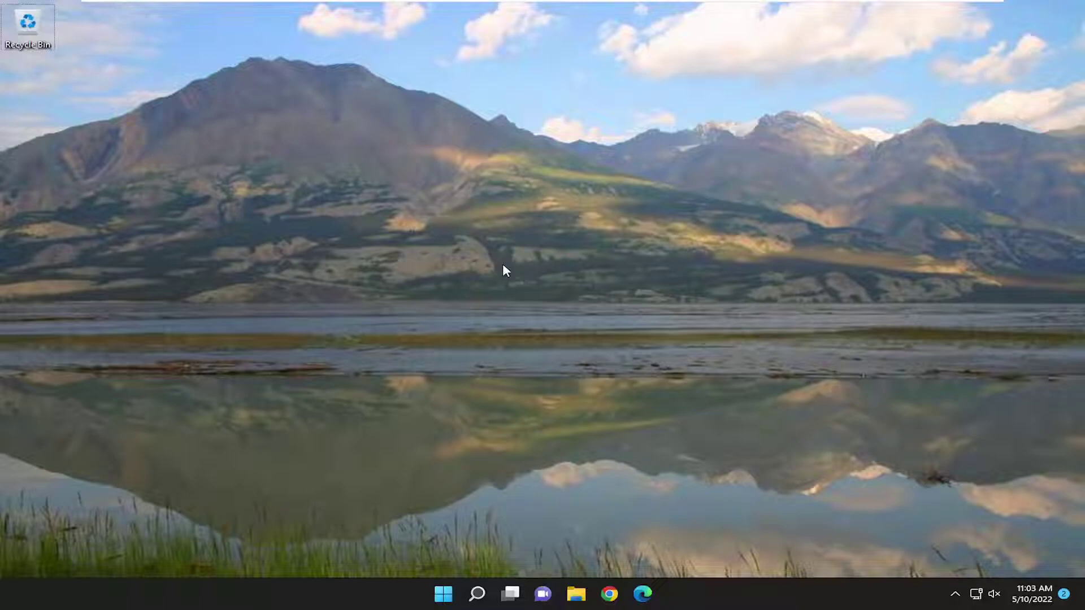
- Open Task Manager from the Ctrl+Alt+Del security screen and move its window down and right
key(ctrl+alt+Delete)
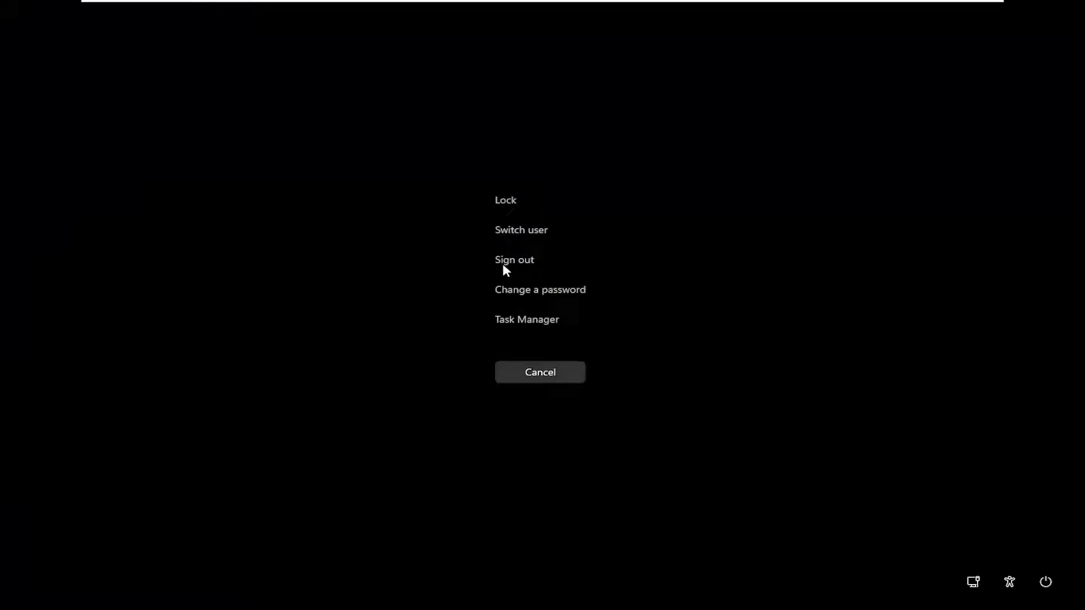
click(516, 320)
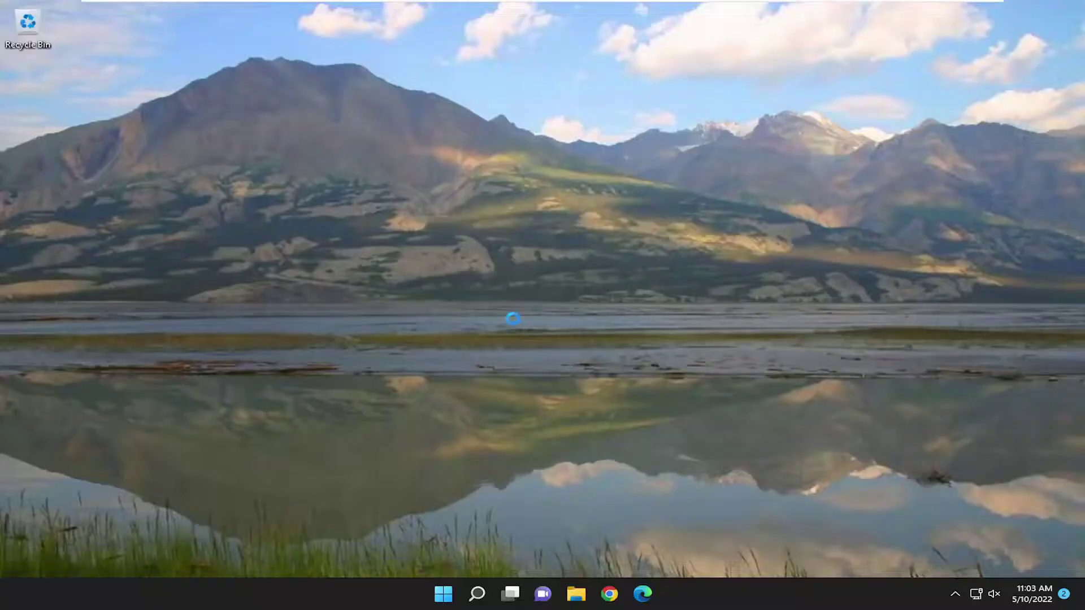
drag(369, 56, 527, 97)
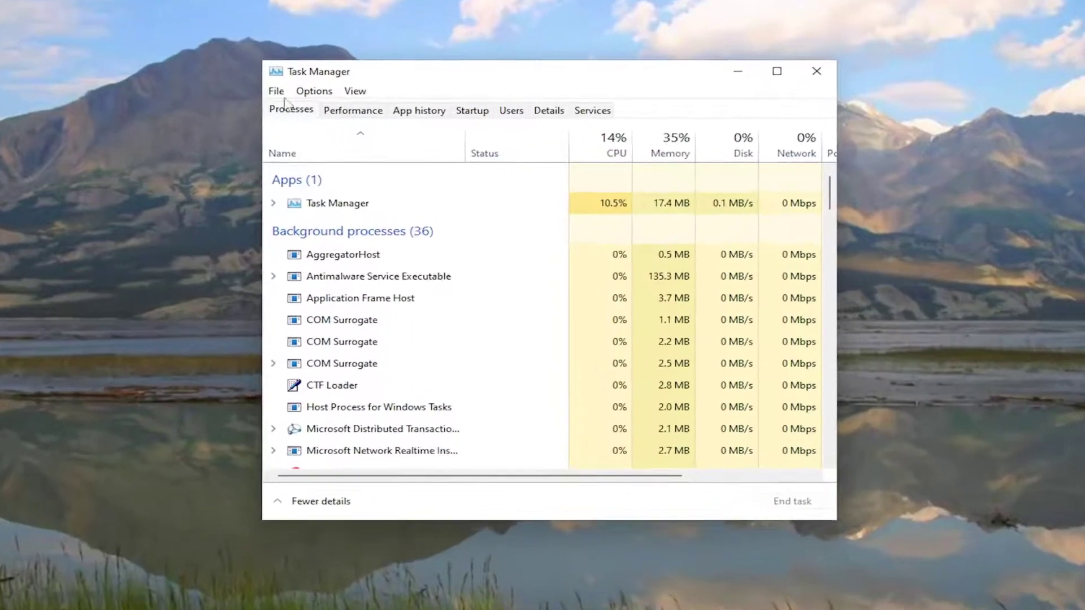
- Run 'explorer' as a new task, then minimize the File Explorer window that opens
click(312, 105)
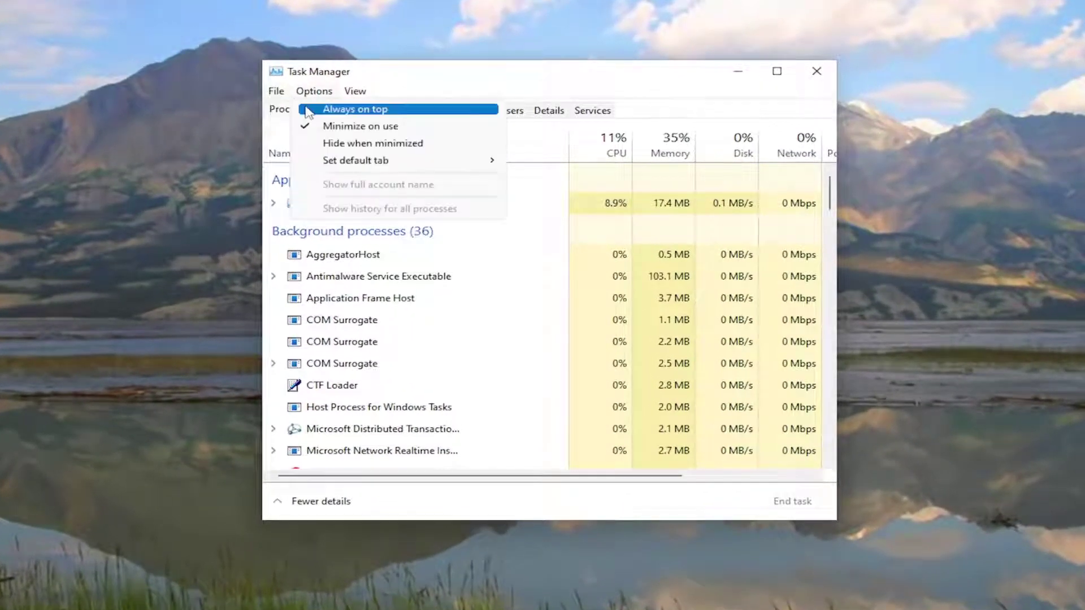
click(326, 109)
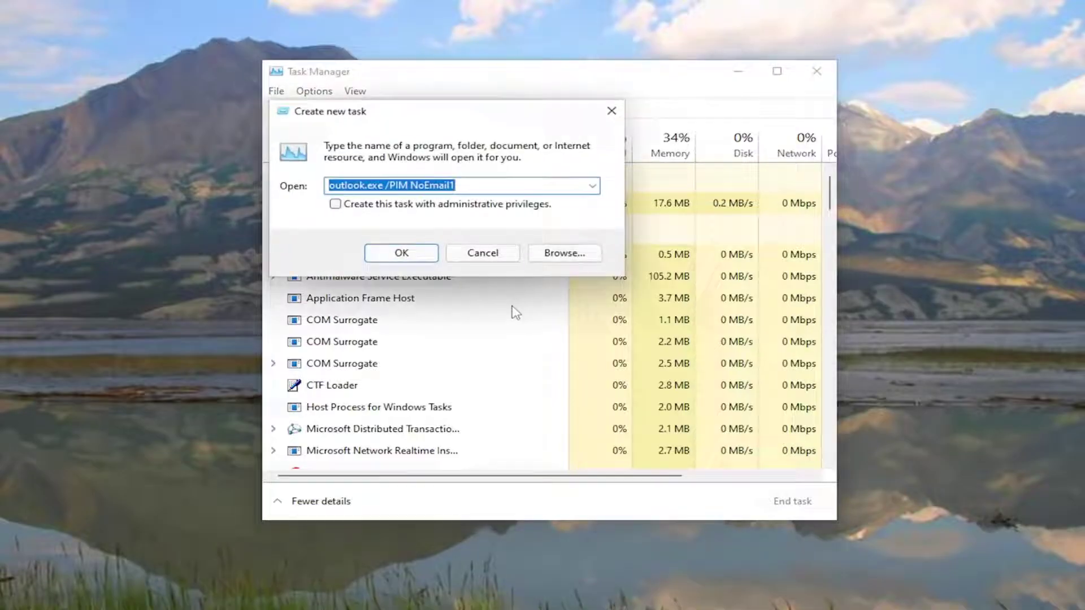
text(explorwer)
key(BackSpace)
key(BackSpace)
key(BackSpace)
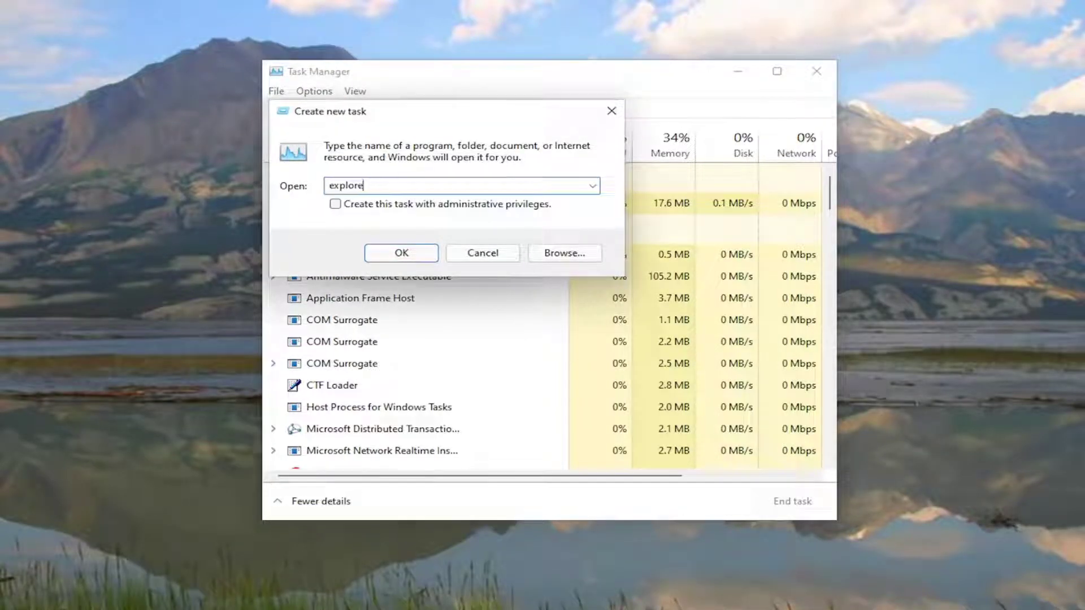
text(er)
click(398, 254)
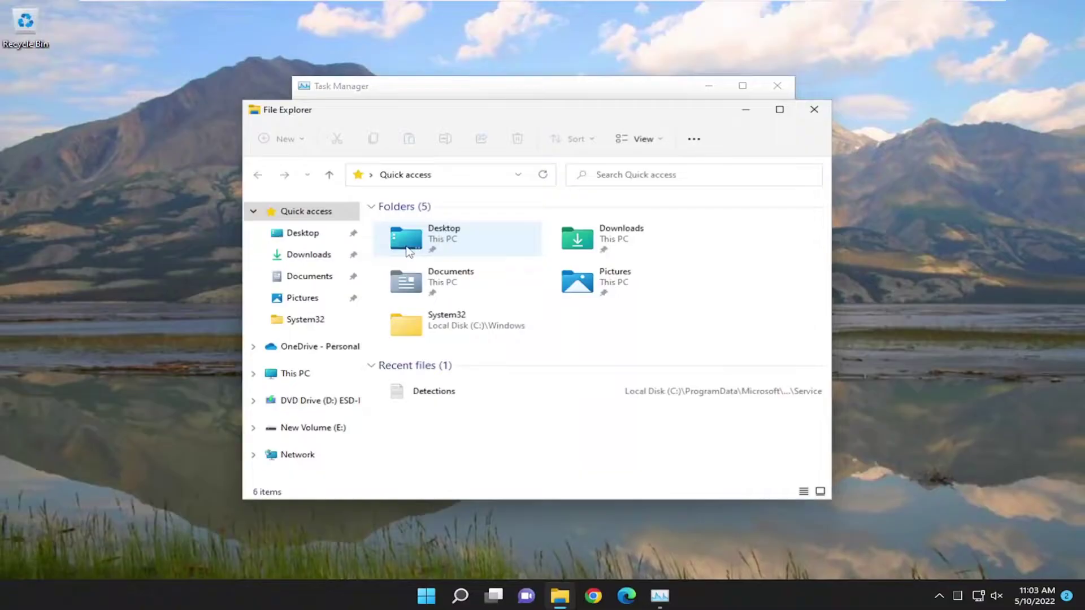
click(741, 107)
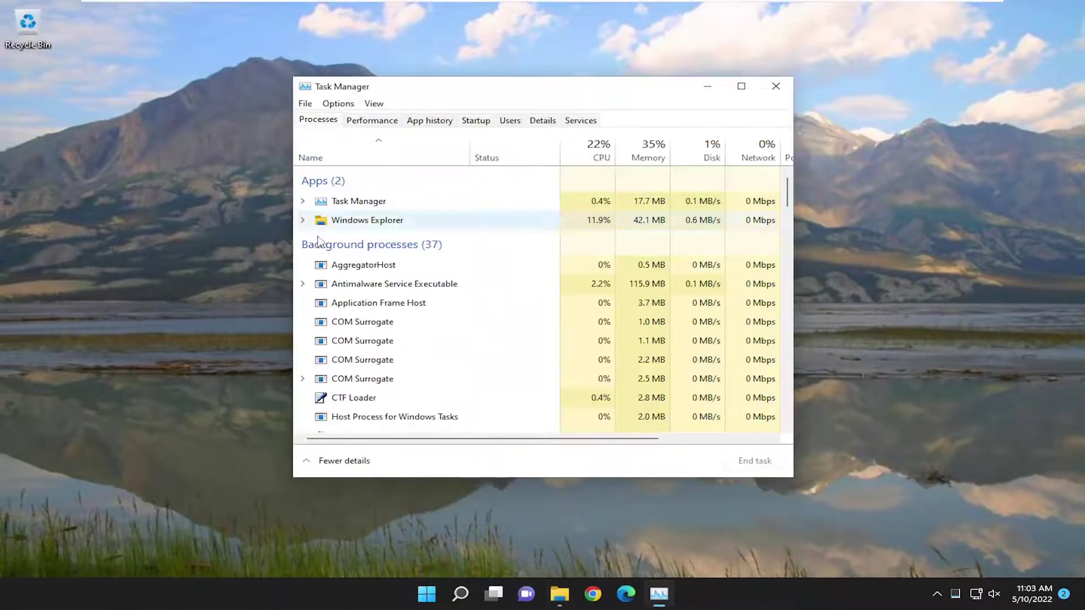
- Restart the Windows Explorer process from the Task Manager process list
right_click(362, 228)
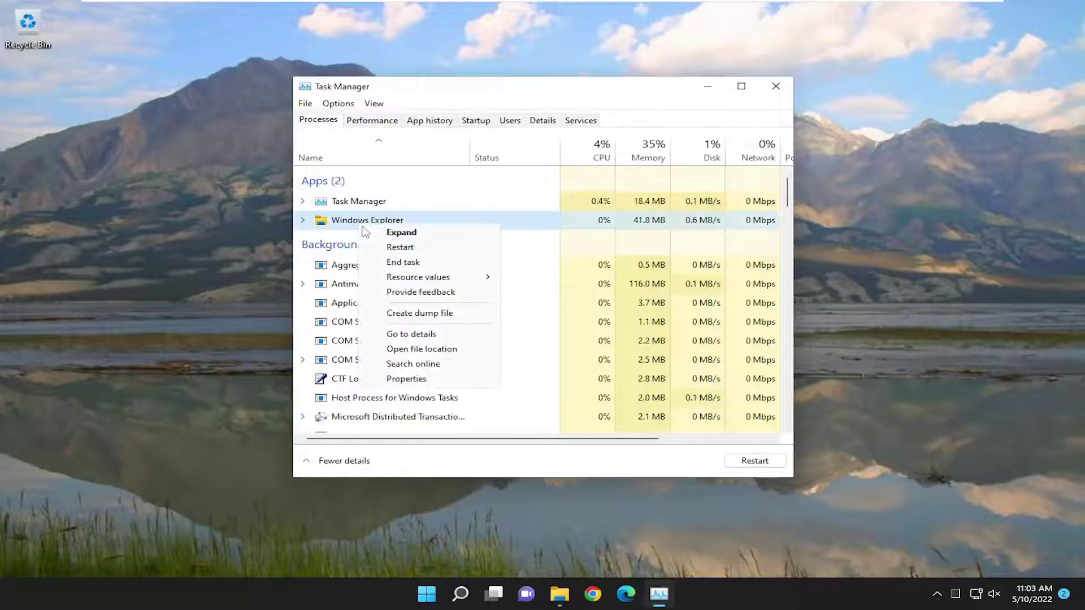
click(364, 248)
scroll(364, 248, down, 10)
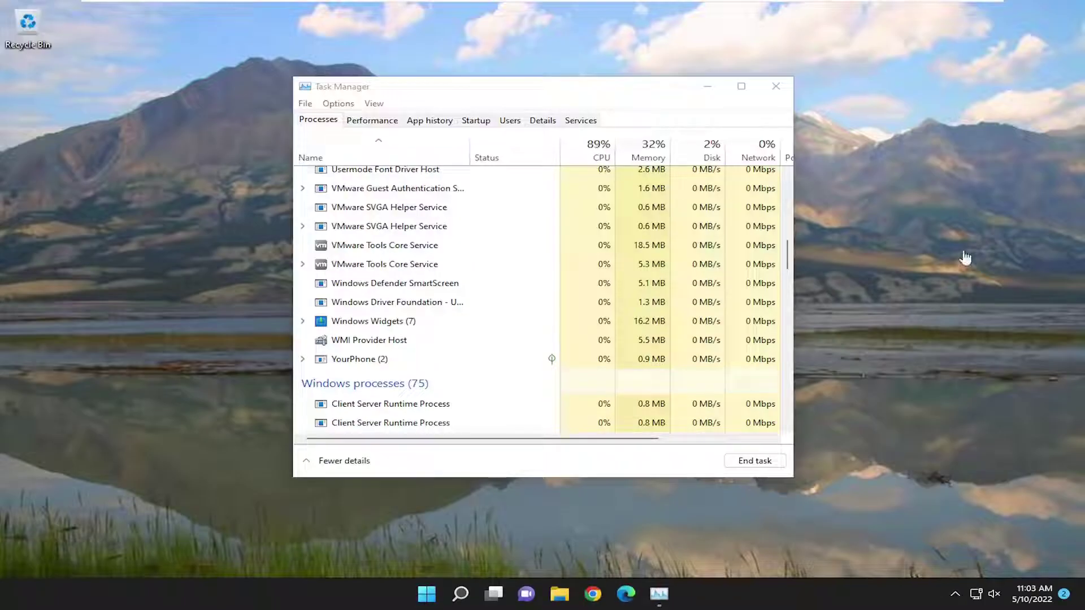
- Close Task Manager and search Windows for 'file explorer options'
click(776, 86)
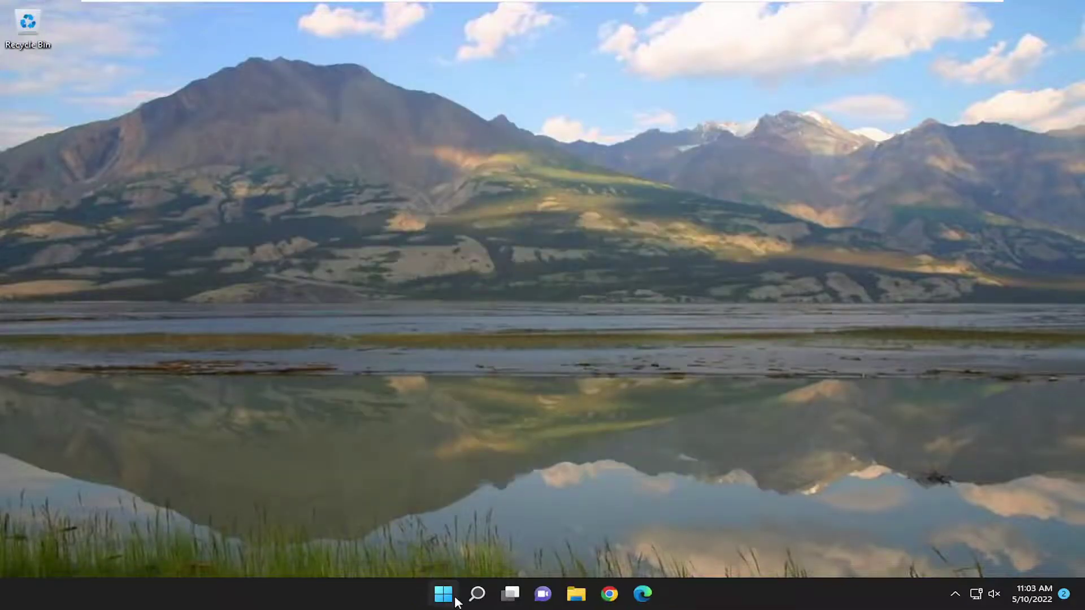
click(477, 594)
text(file )
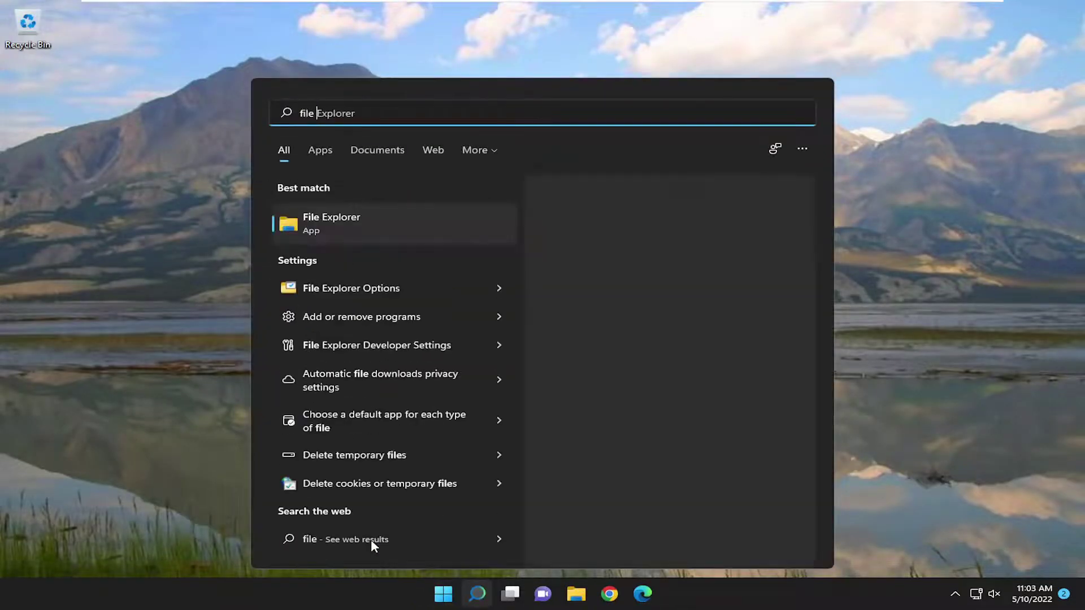
text(explorer options)
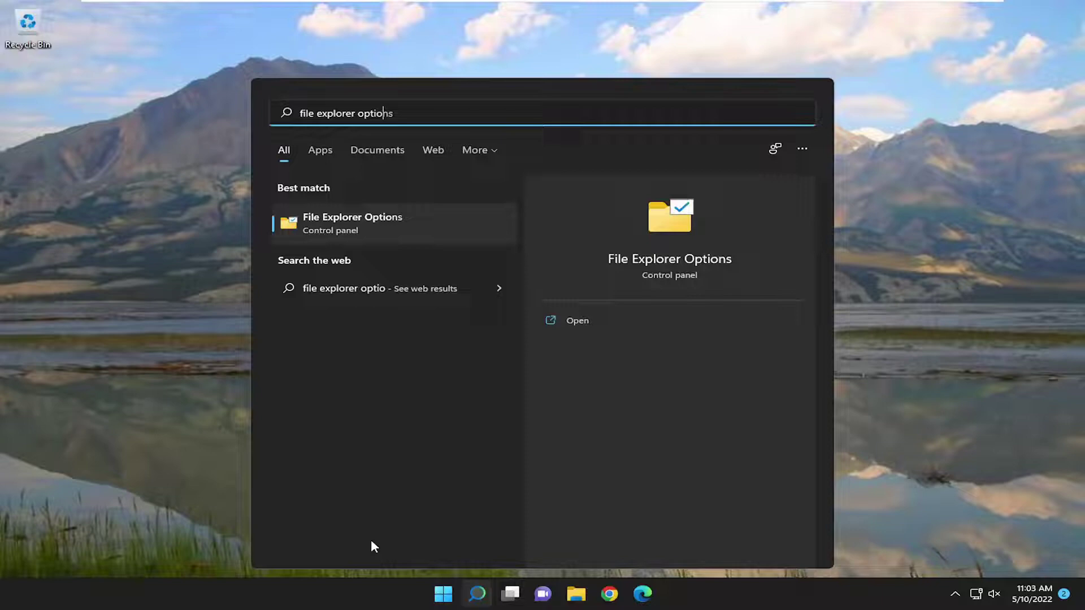
- In File Explorer Options, restore General and View defaults and reset all folders to default view
click(359, 219)
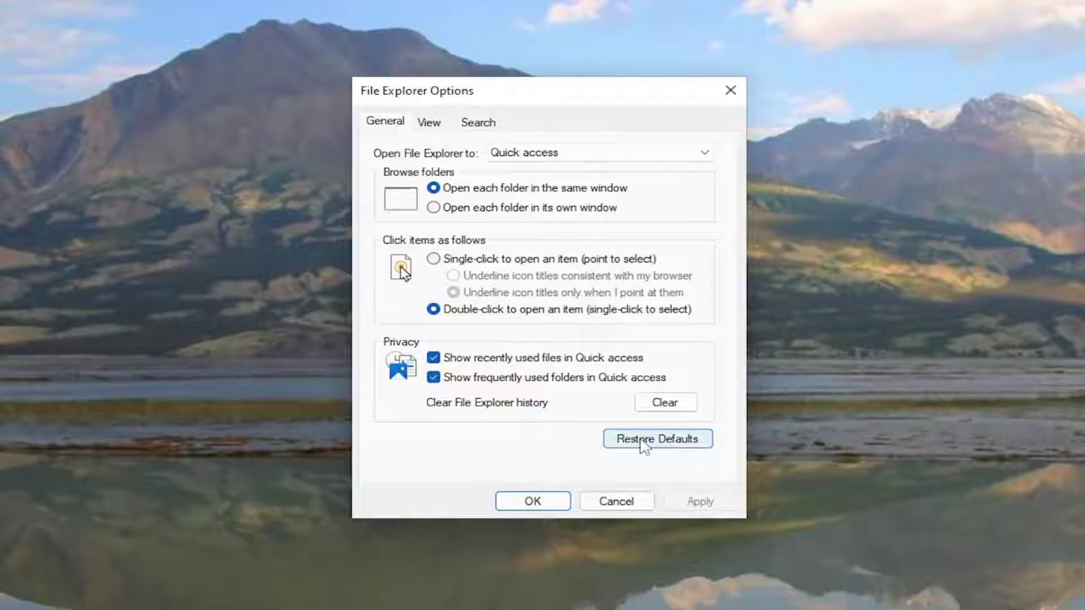
click(666, 444)
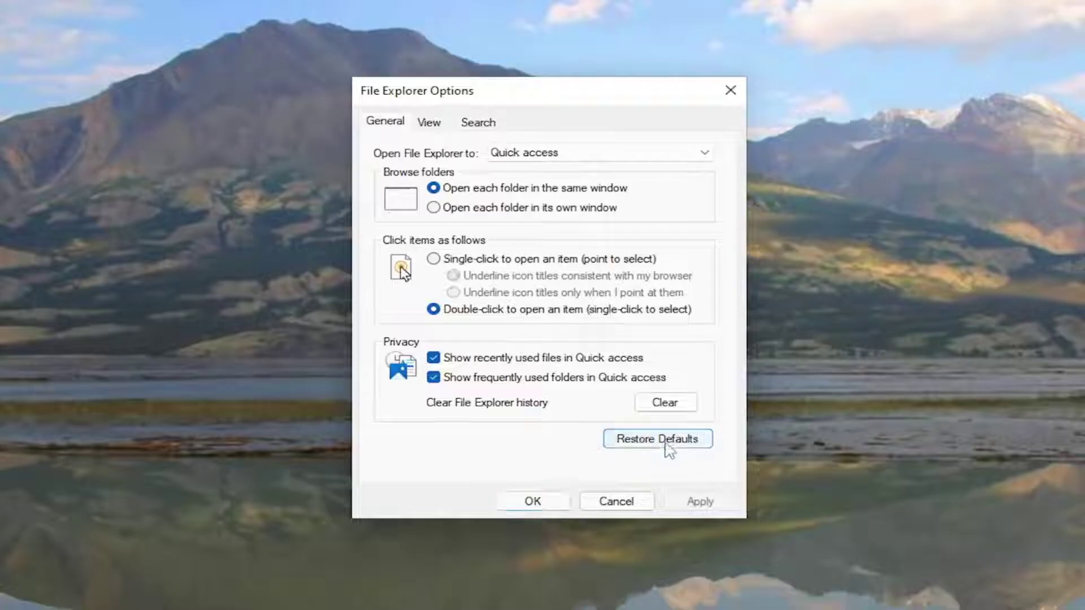
click(434, 126)
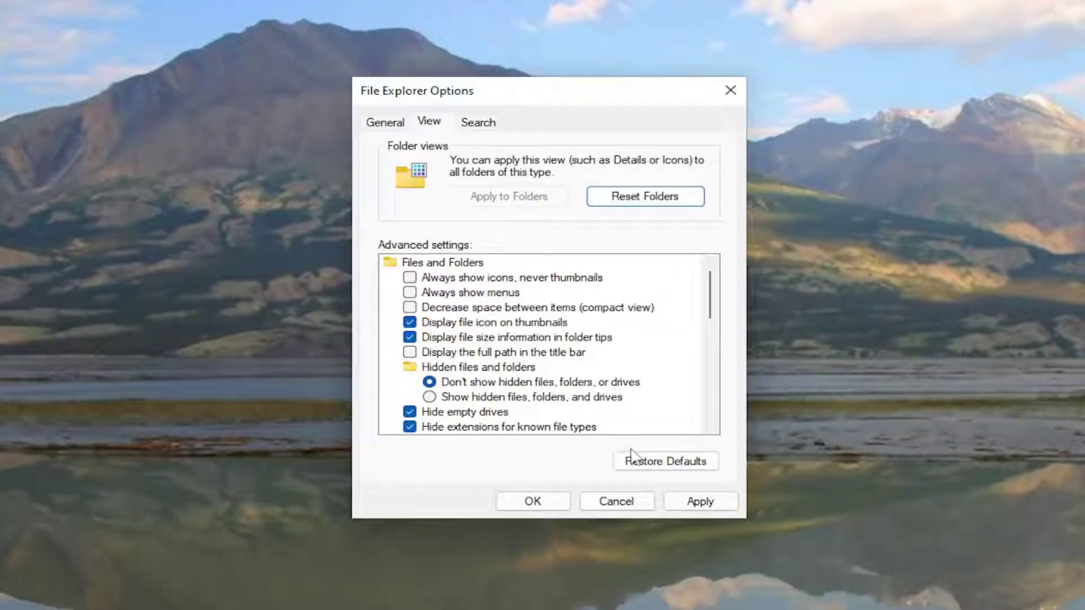
click(648, 468)
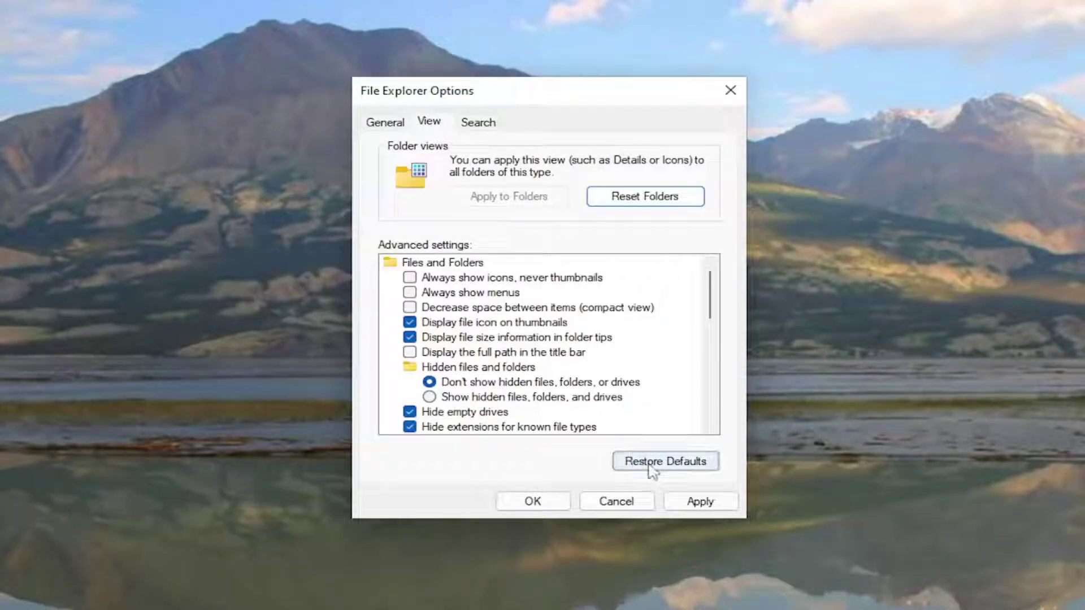
click(652, 204)
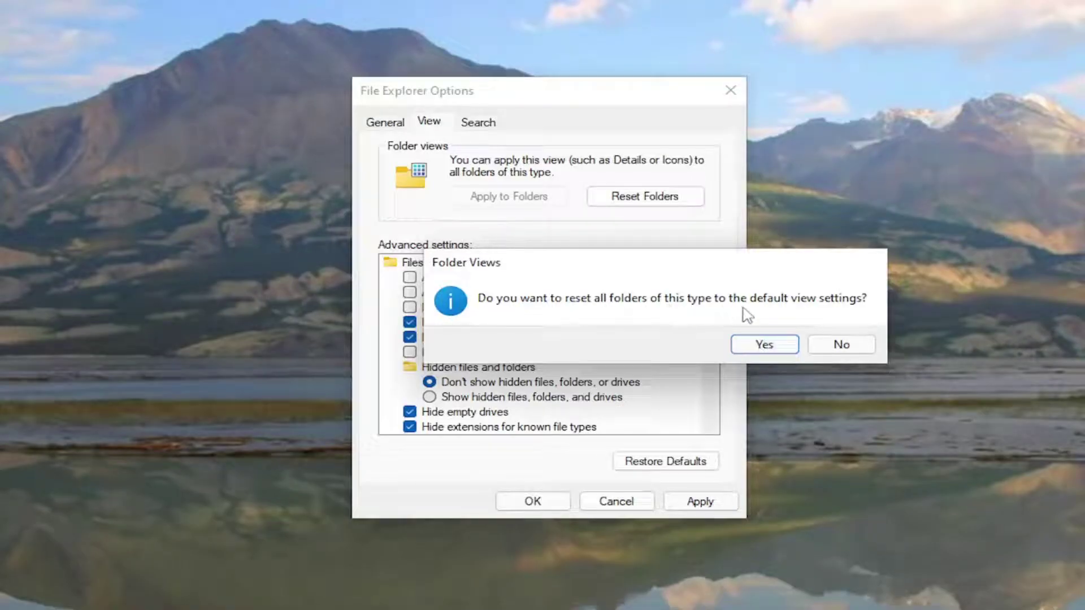
click(737, 342)
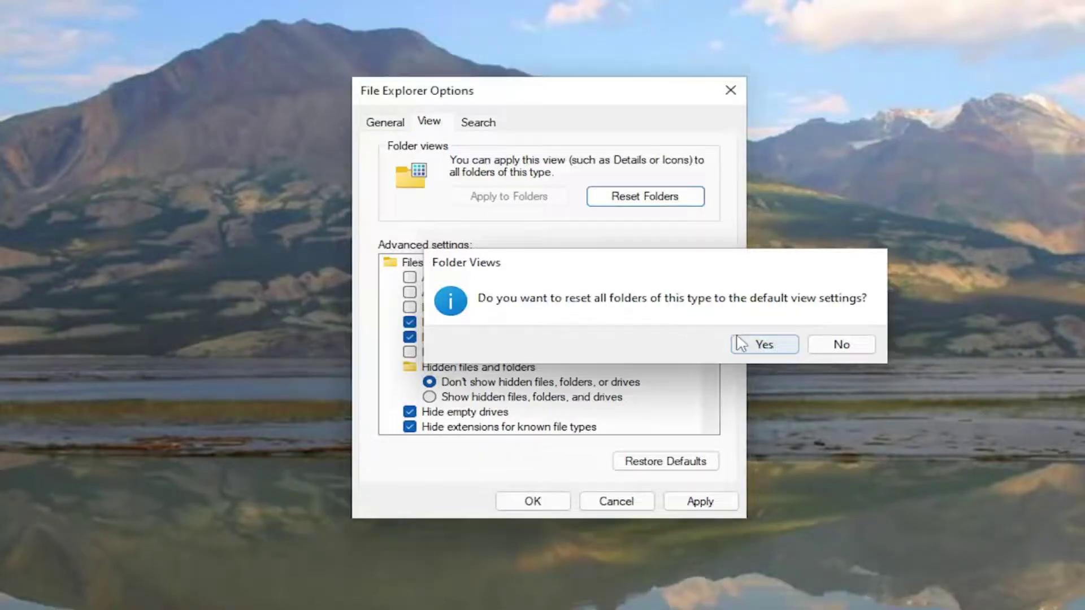
- Restore the Search tab settings to defaults, then apply and close with OK
click(482, 125)
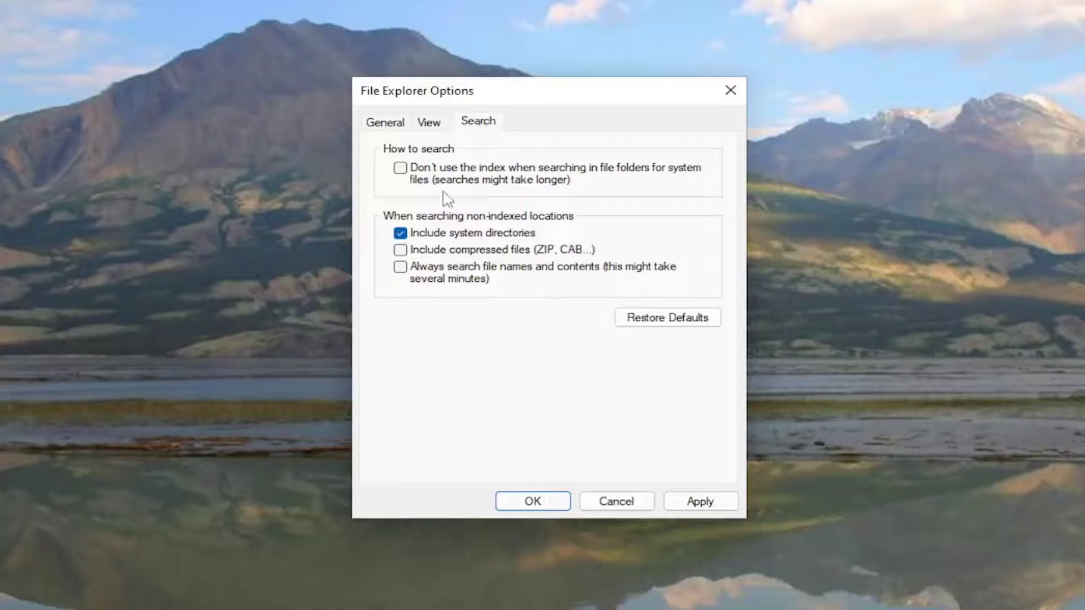
click(659, 326)
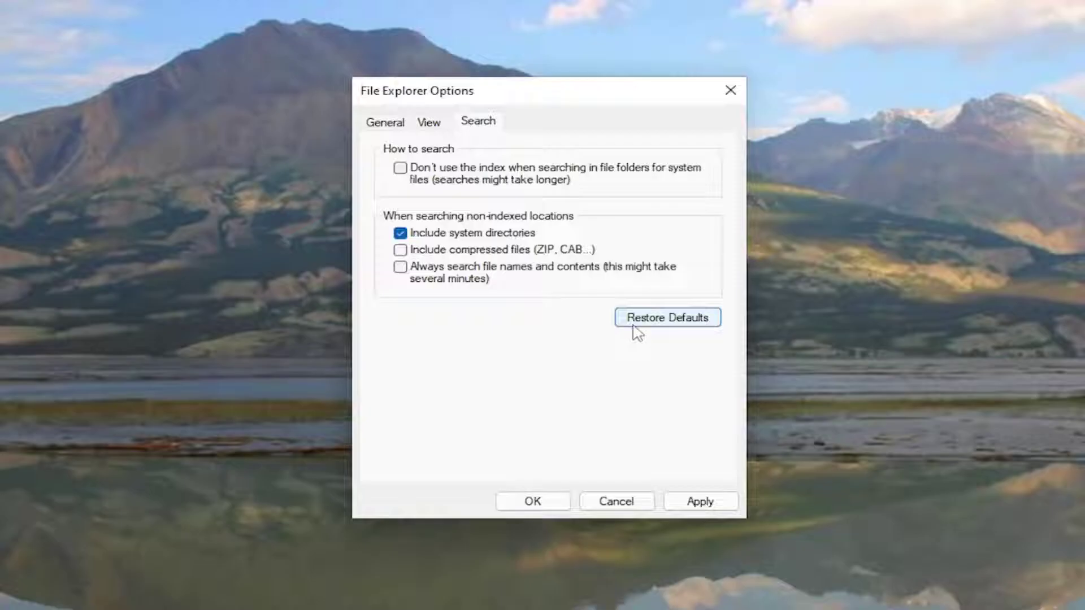
click(700, 503)
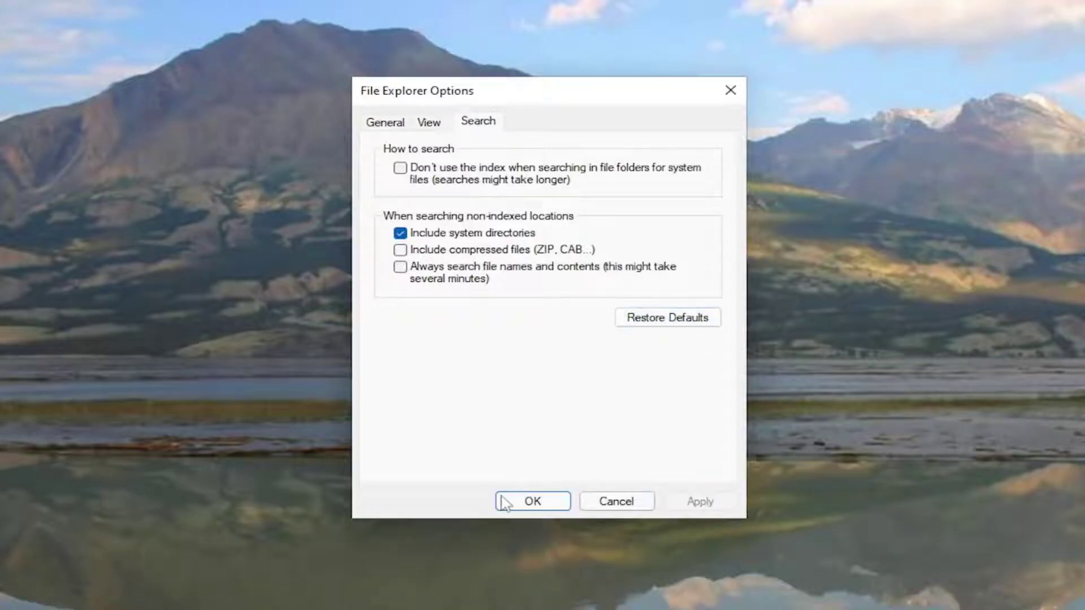
click(533, 501)
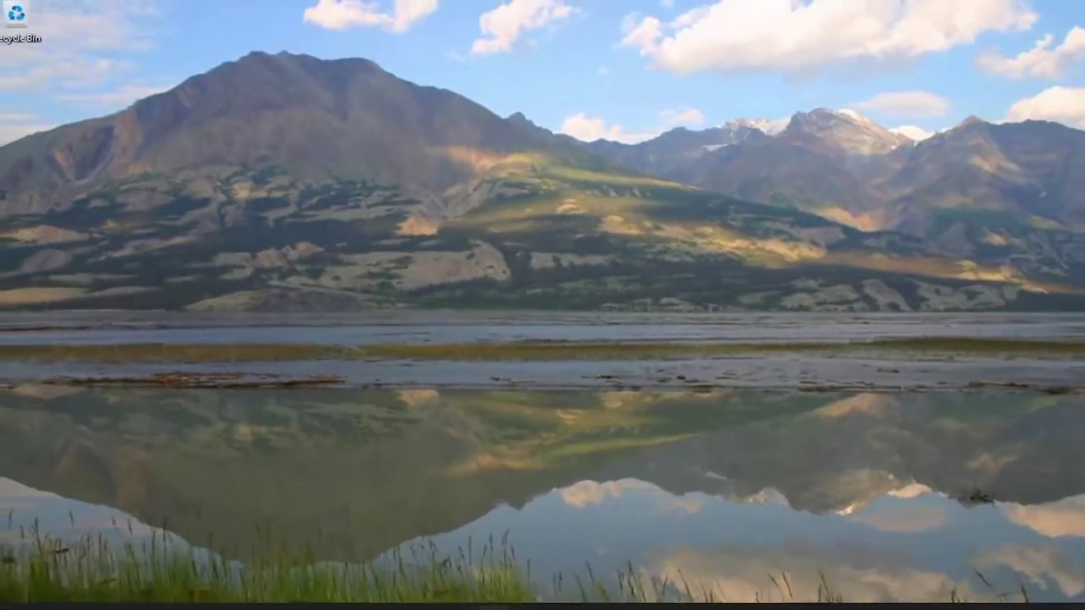
- Search for 'cmd' and run Command Prompt as administrator
click(477, 593)
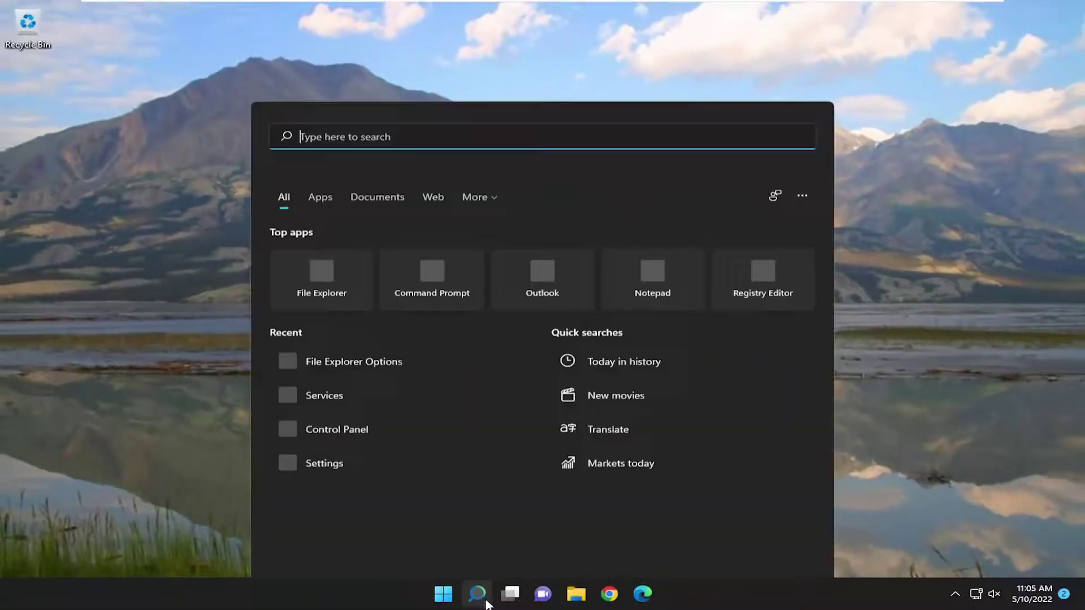
text(cmd)
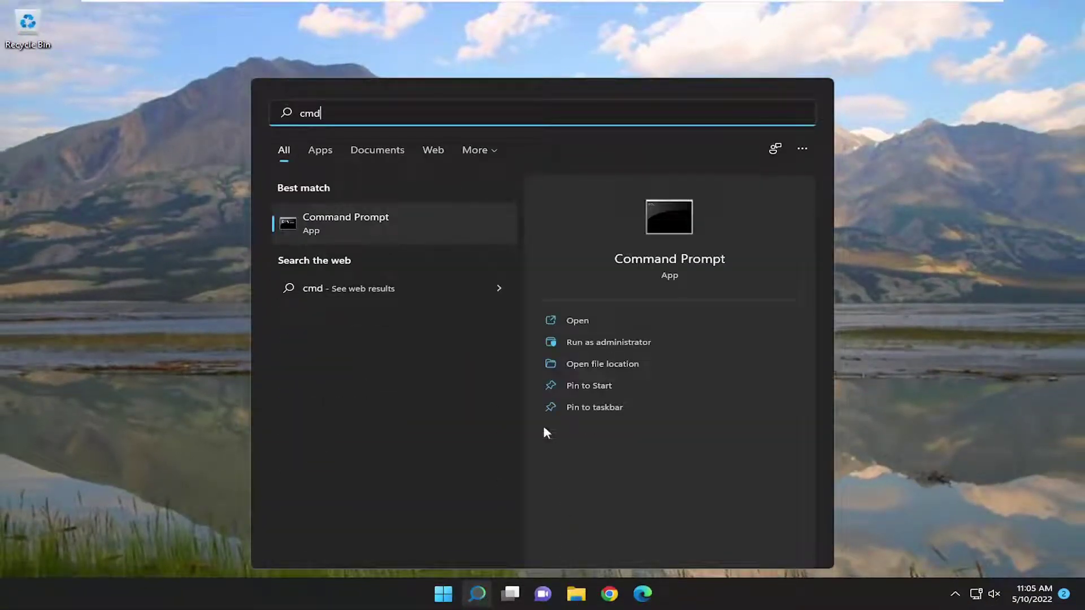
right_click(351, 220)
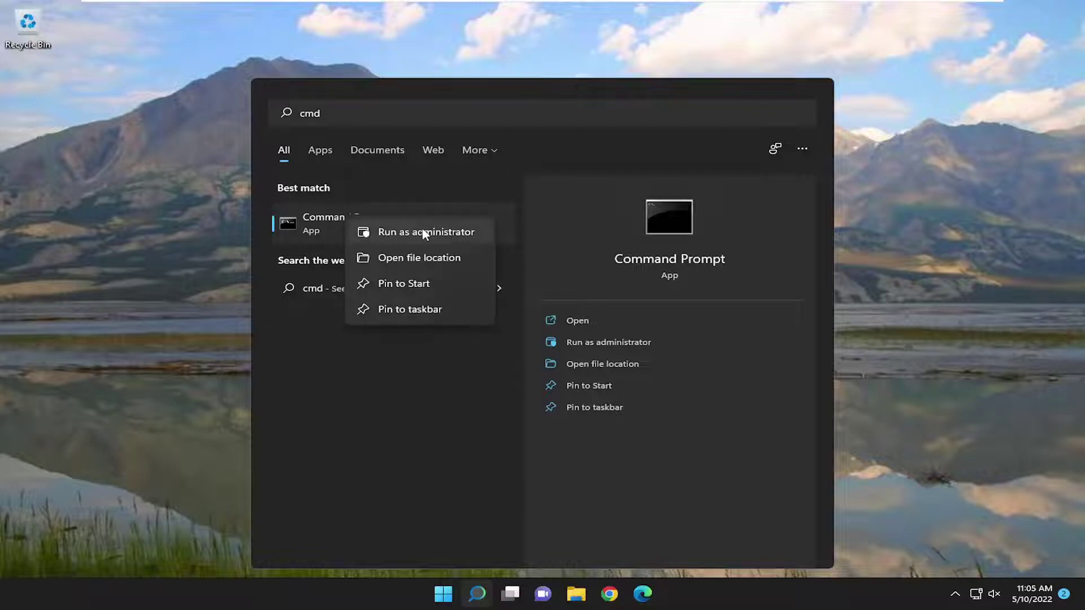
click(423, 232)
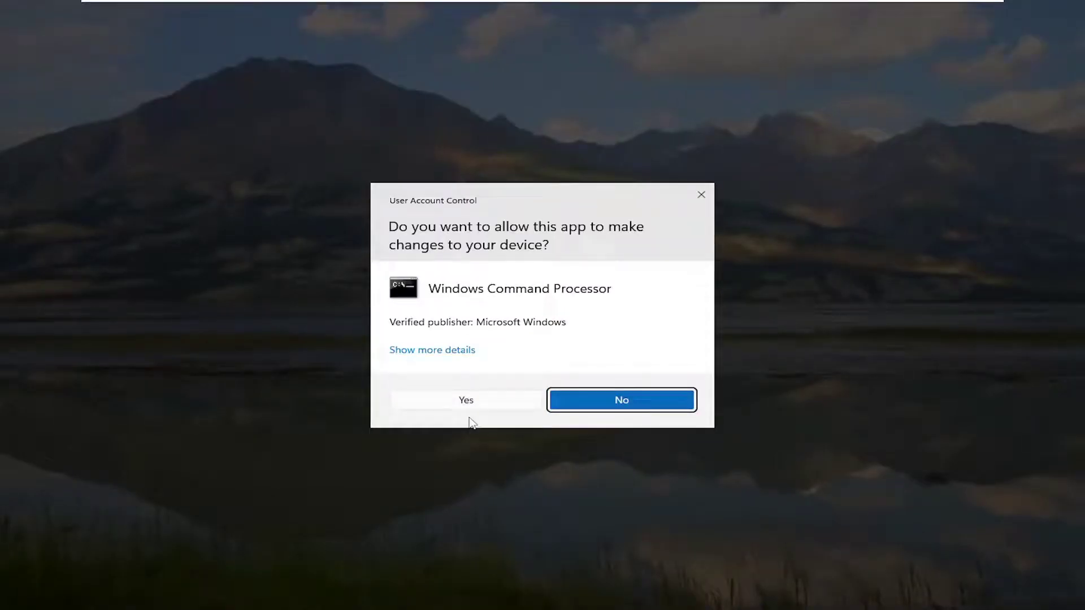
- Allow the UAC prompt, reposition Command Prompt, and run 'sfc /scannow'
click(480, 402)
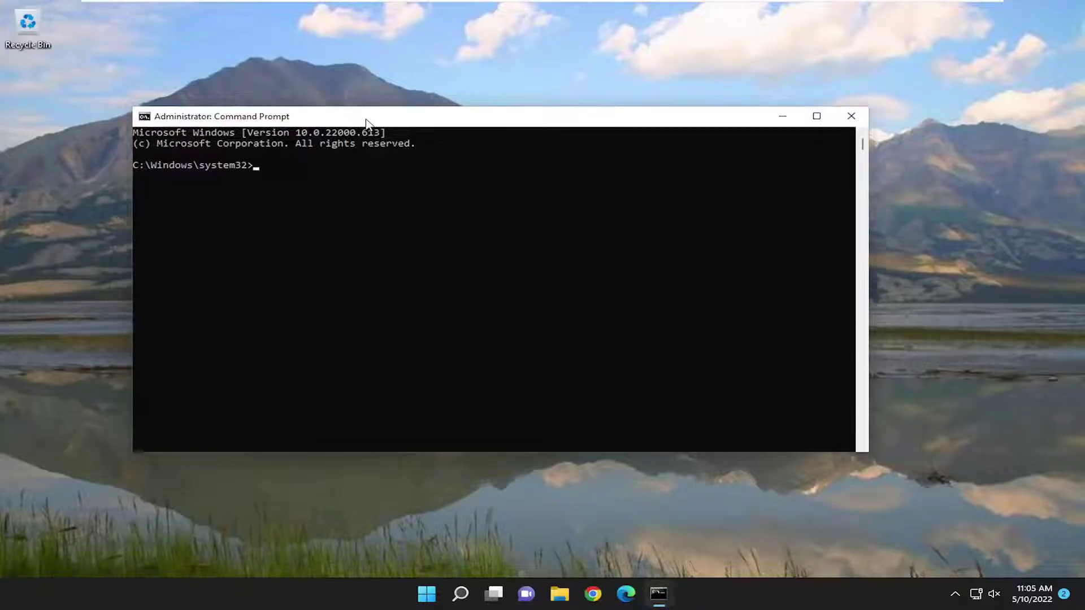
drag(369, 128, 395, 114)
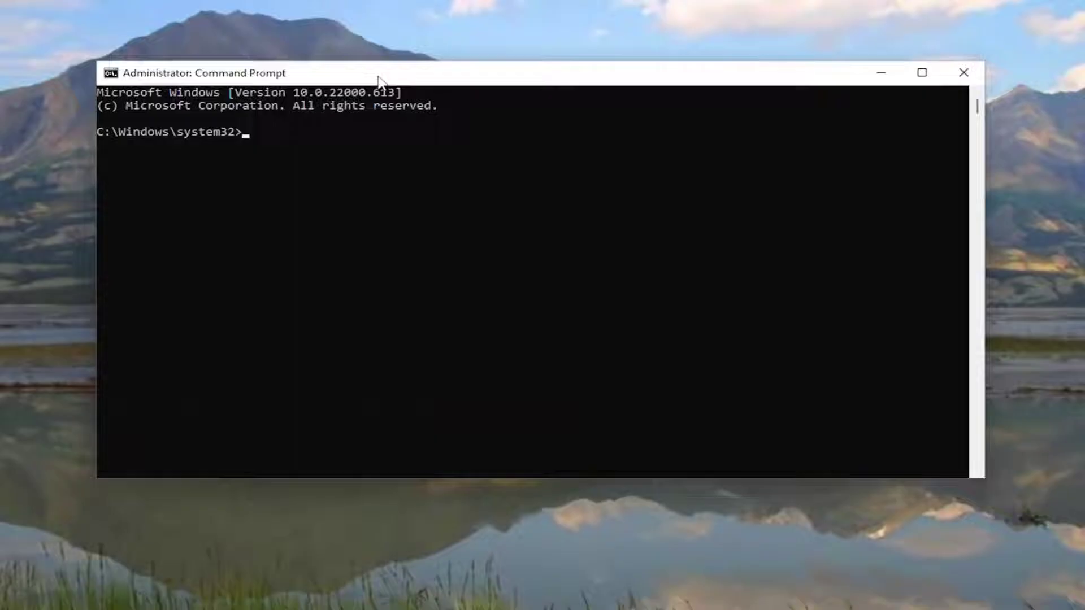
text(sfc /sc)
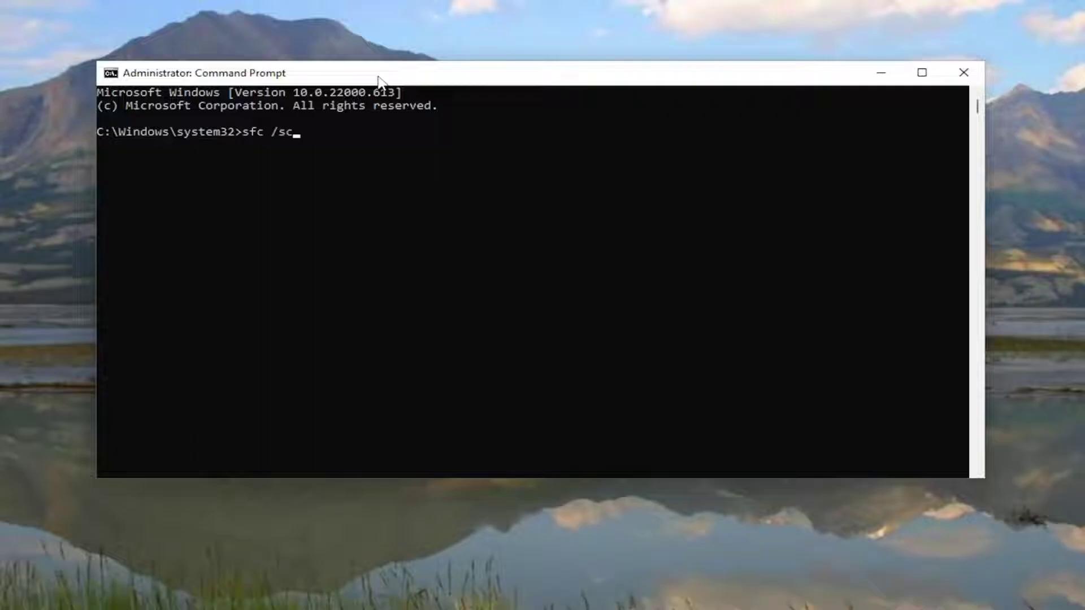
text(annow)
key(Return)
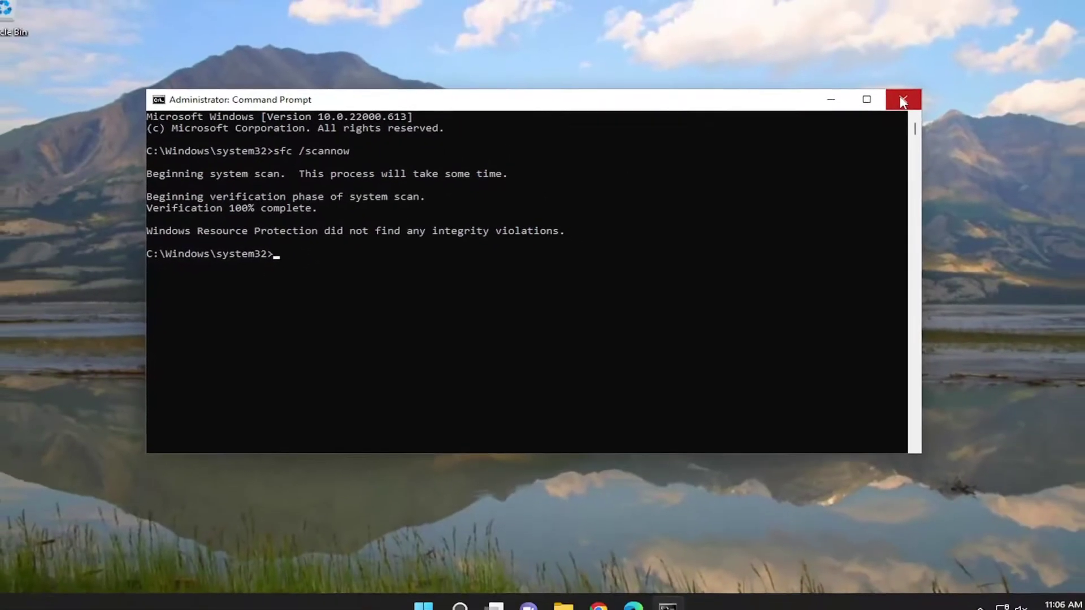
- Close the administrator Command Prompt window after the scan finishes
click(964, 72)
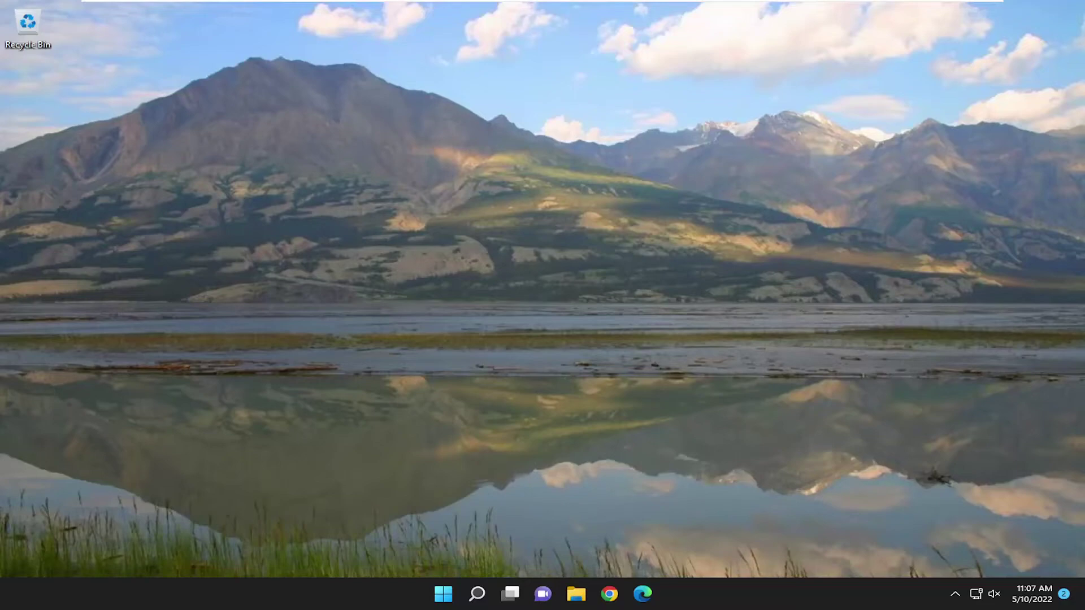
- Open File Explorer by searching 'file', confirm it shows Quick access, then close it
click(477, 594)
text(fi)
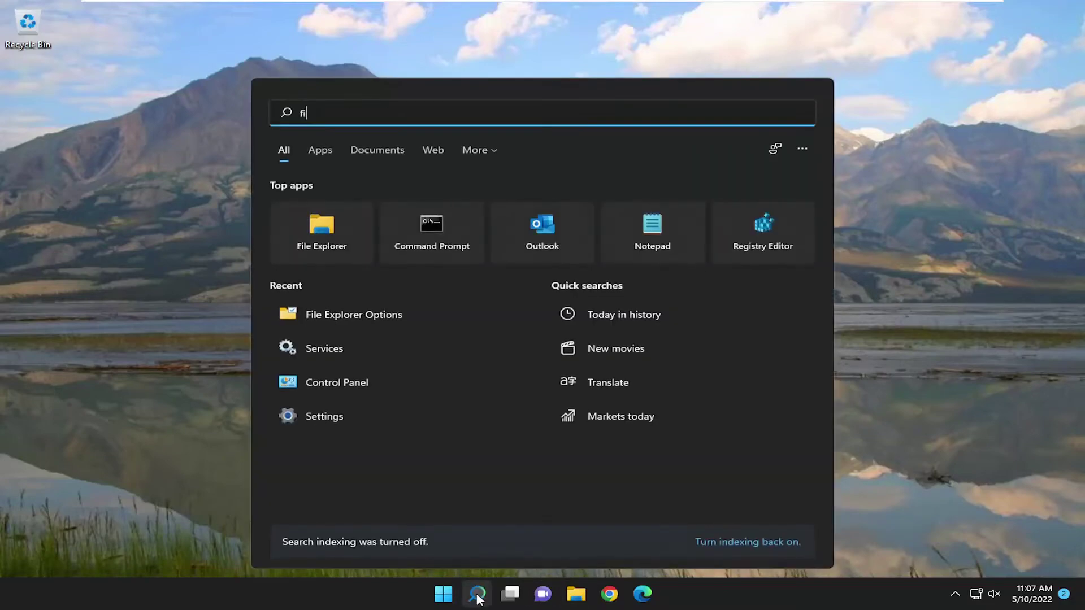
text(le)
key(Return)
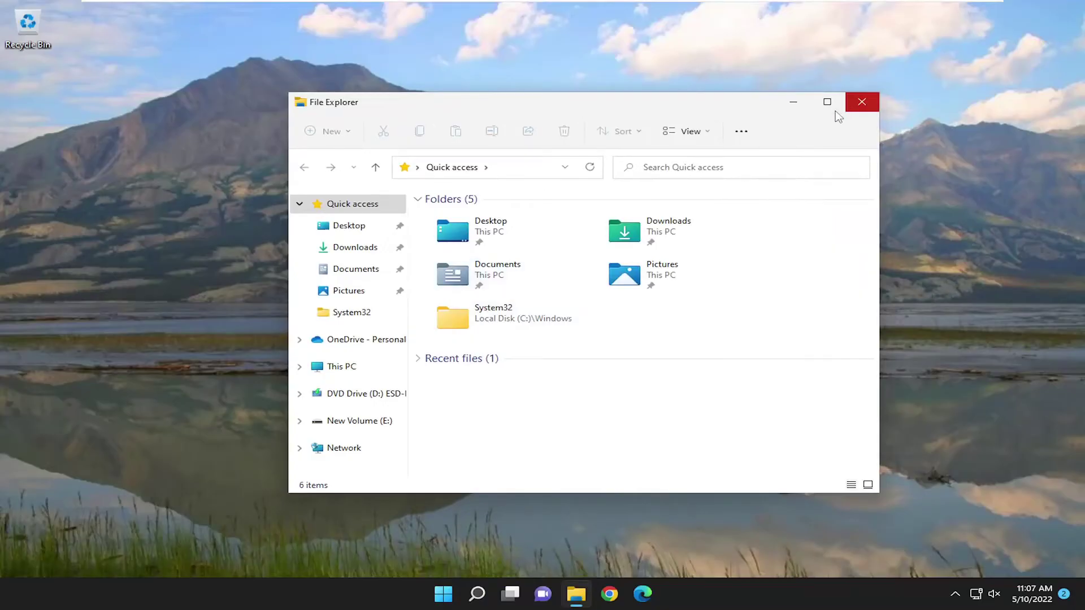
click(862, 102)
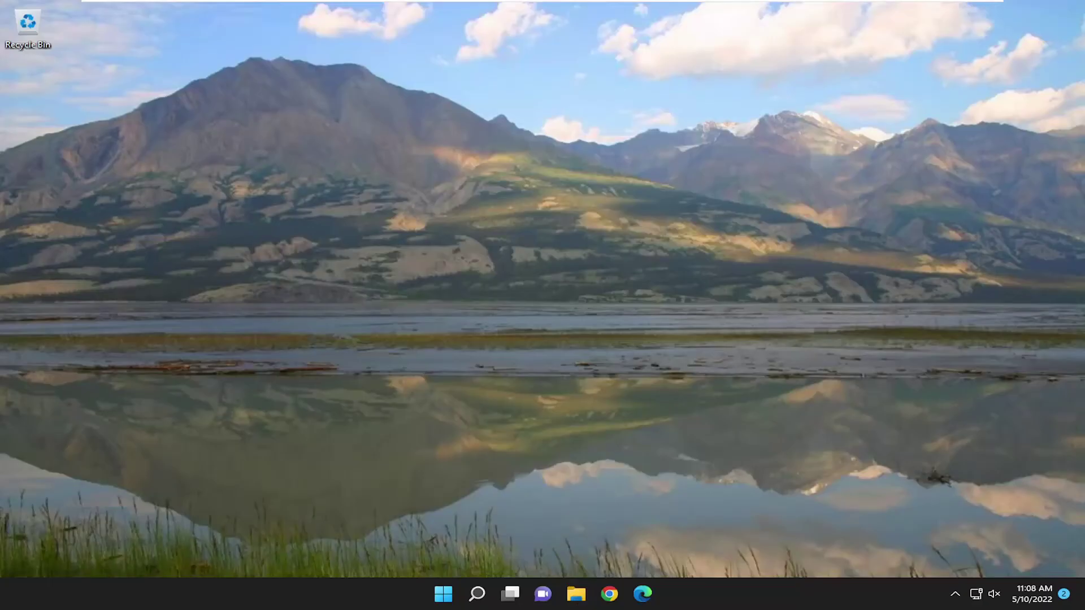